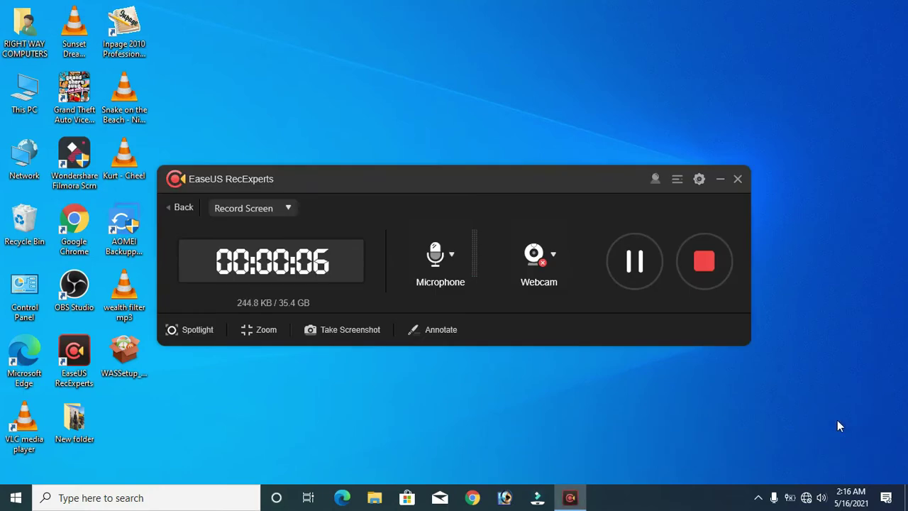
# - Minimize the screen recorder and try to run the WASSetup installer from the desktop
pyautogui.click(723, 180)
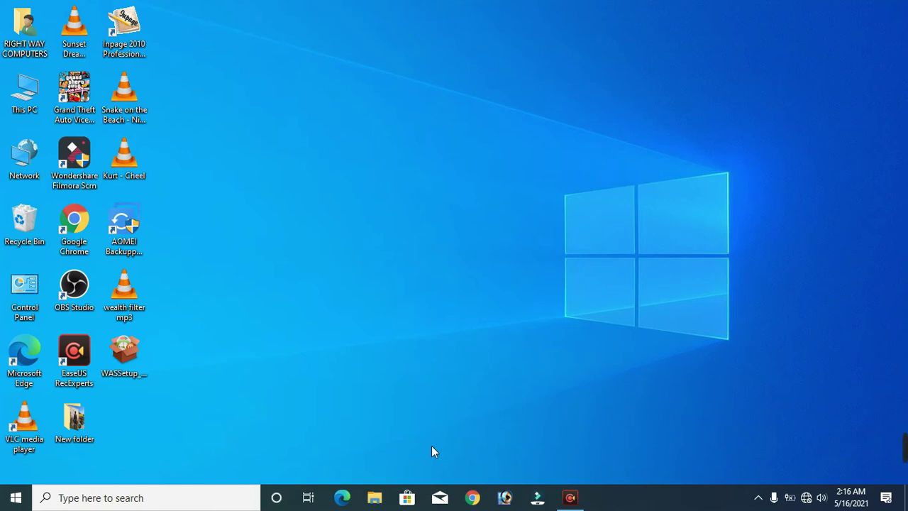
pyautogui.rightClick(338, 317)
pyautogui.click(394, 164)
pyautogui.doubleClick(124, 351)
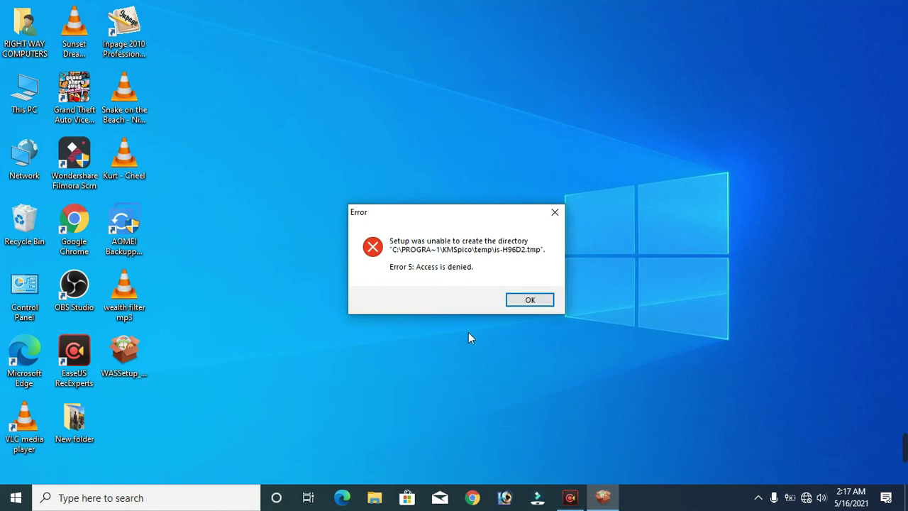
pyautogui.click(539, 299)
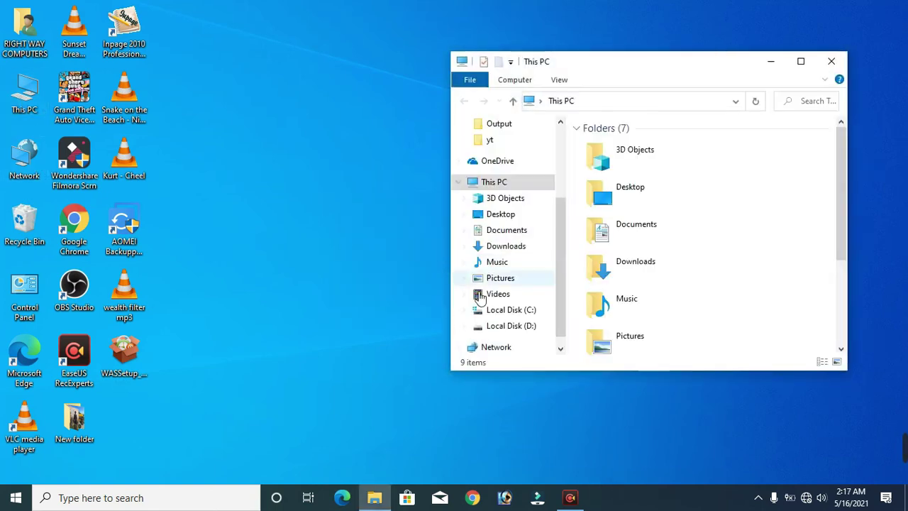
# - Delete the KMSpico folder from Program Files on Local Disk (C:) and close the file window
pyautogui.click(530, 310)
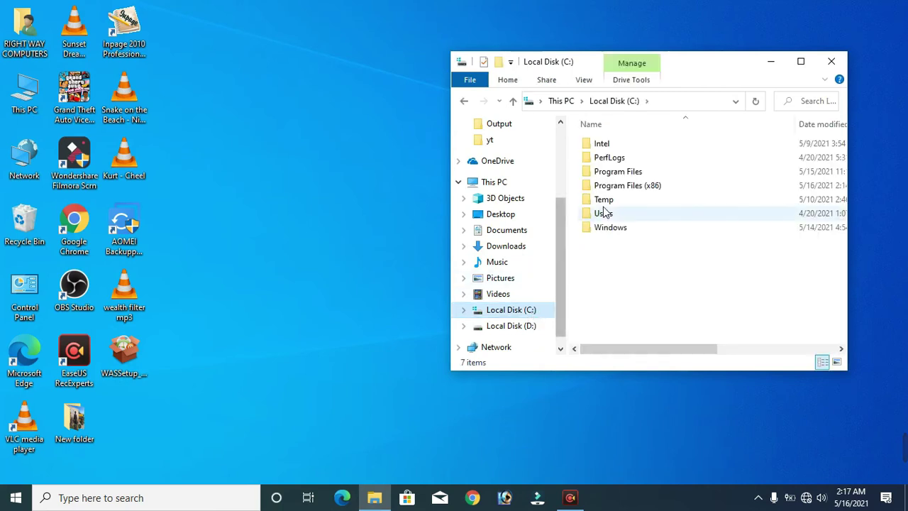
pyautogui.doubleClick(611, 172)
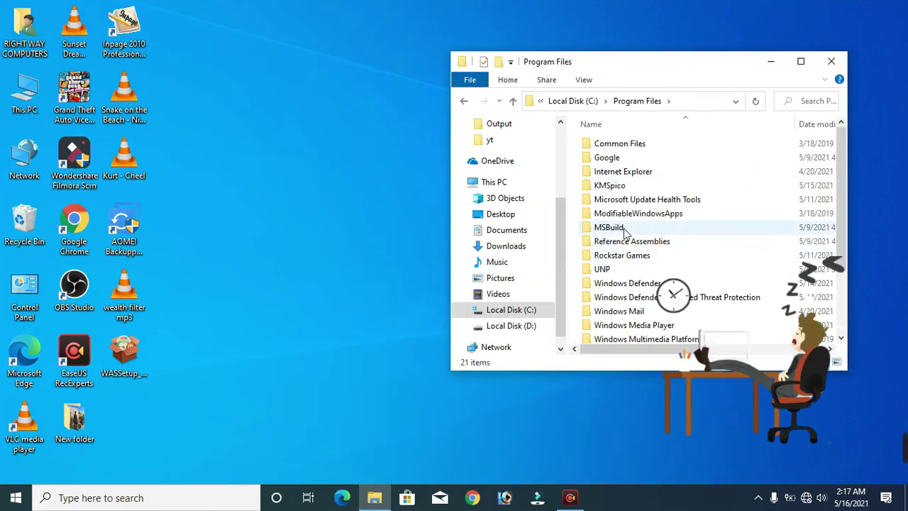
pyautogui.click(620, 188)
pyautogui.rightClick(620, 188)
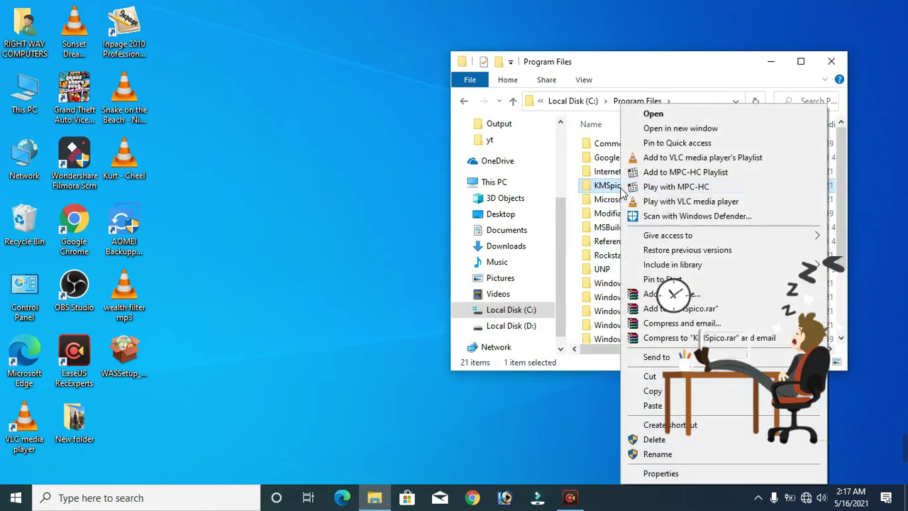
pyautogui.click(664, 439)
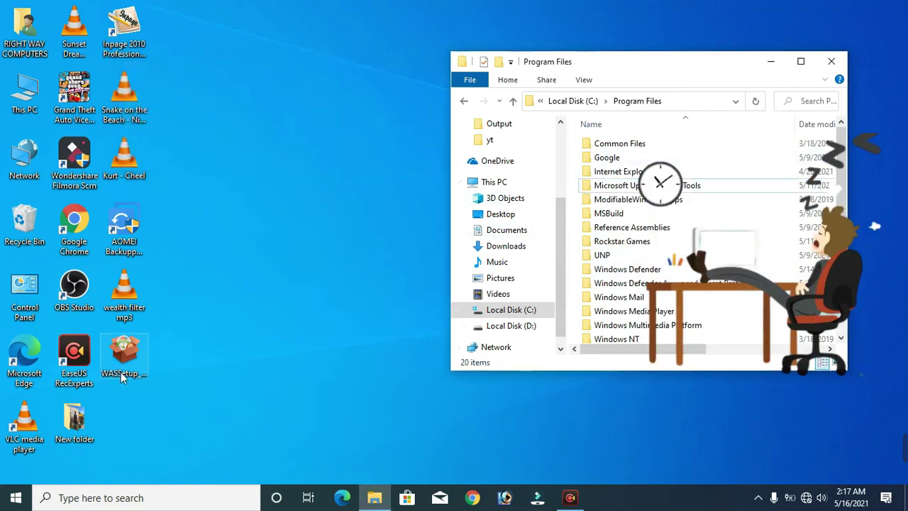
pyautogui.click(832, 62)
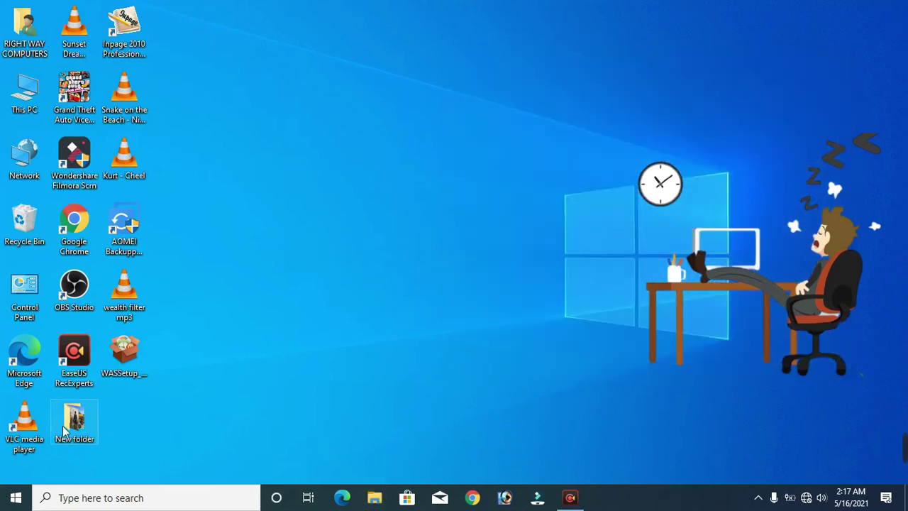
# - Install Wise Auto Shutdown with the license agreement accepted, and finish setup by launching the program without viewing the release log
pyautogui.click(391, 333)
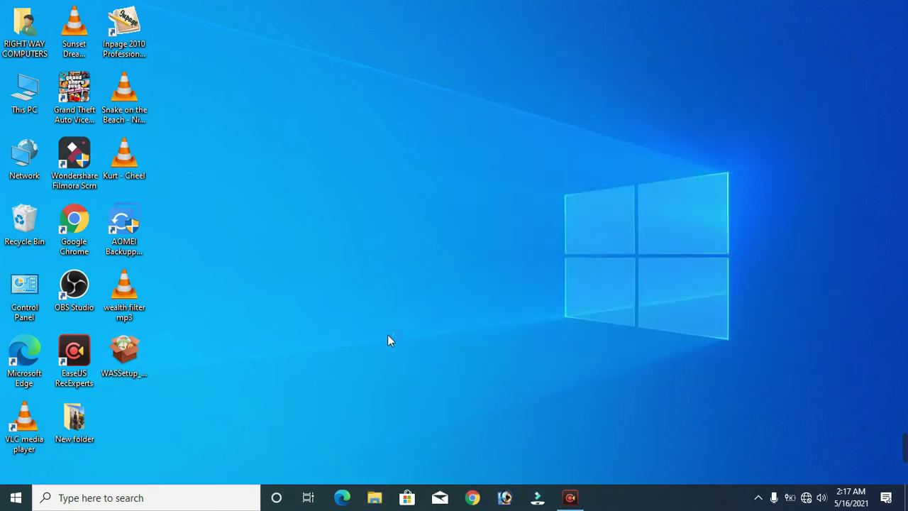
pyautogui.press('Up')
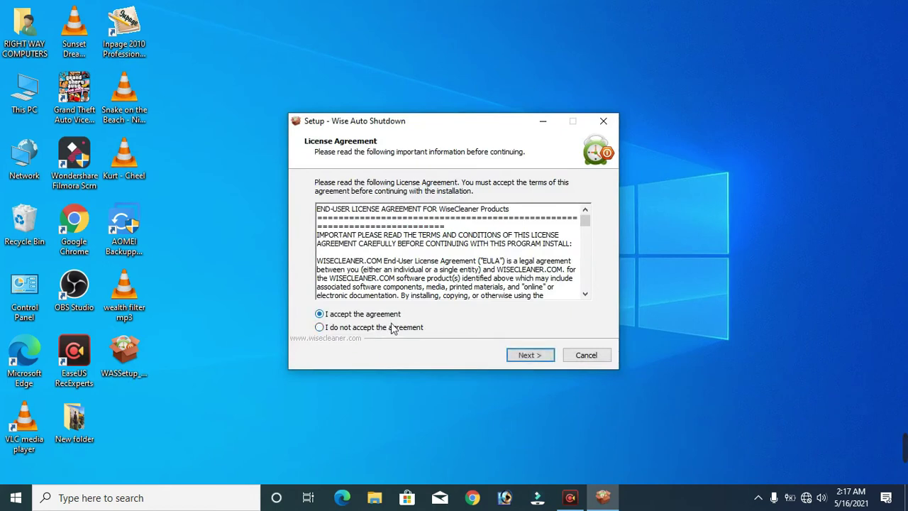
pyautogui.click(543, 357)
pyautogui.click(543, 356)
pyautogui.click(545, 358)
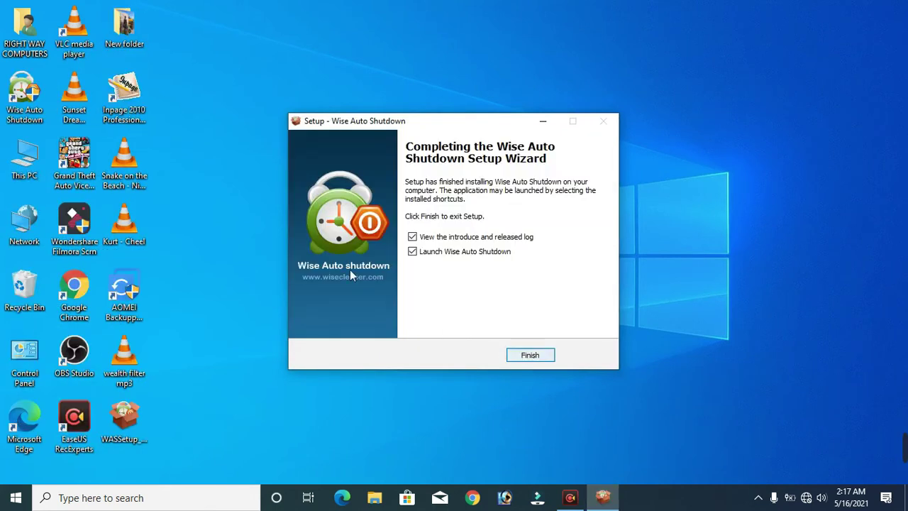
pyautogui.click(412, 237)
pyautogui.click(545, 357)
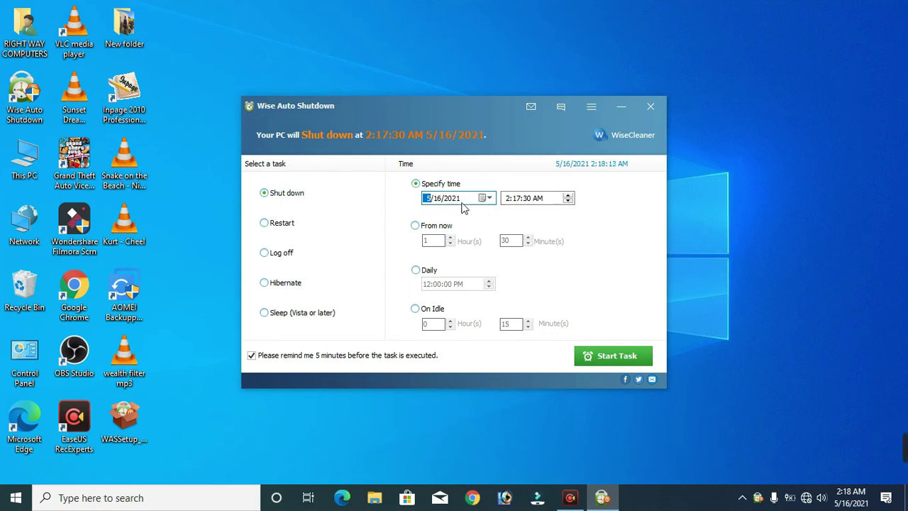
# - Schedule the shutdown relative to the current time and set its hours to 5
pyautogui.click(416, 226)
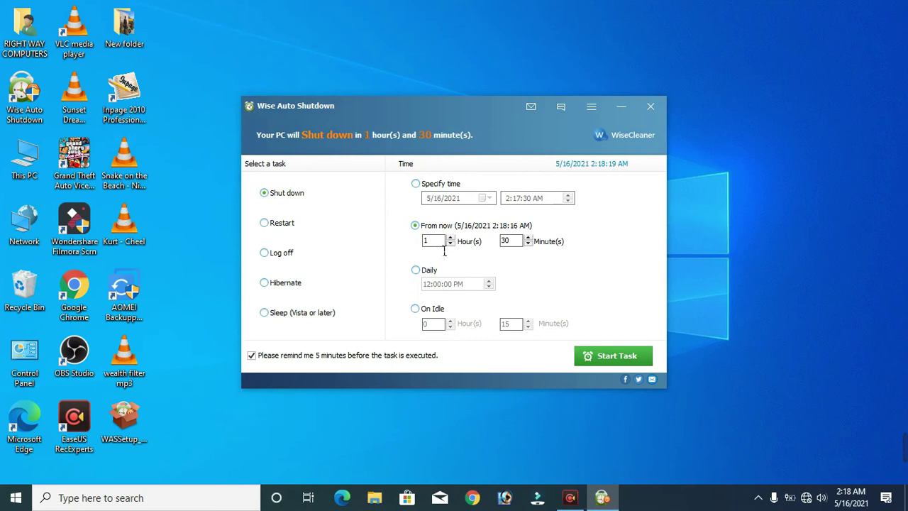
pyautogui.doubleClick(438, 246)
pyautogui.doubleClick(506, 241)
pyautogui.click(450, 238)
pyautogui.doubleClick(450, 238)
pyautogui.doubleClick(437, 243)
pyautogui.write('5')
# - Try the Daily, From now and Specify time schedule options for the shutdown
pyautogui.click(419, 271)
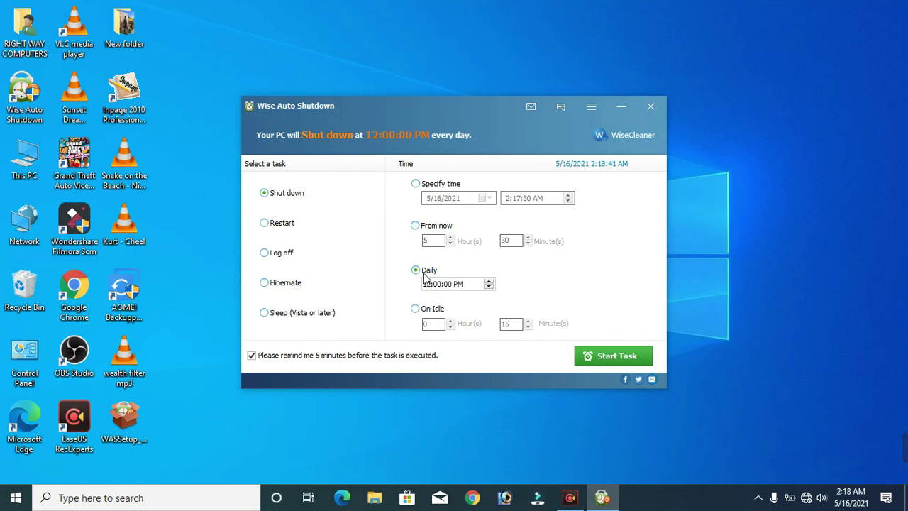
pyautogui.click(415, 226)
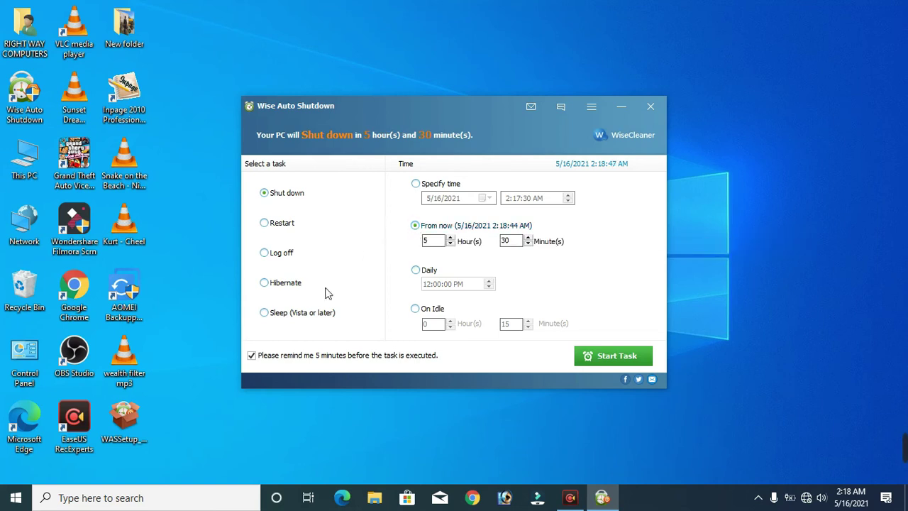
pyautogui.click(416, 183)
# - Set the shutdown to 00 hours and 30 minutes from now, start the task and dismiss the background notice
pyautogui.click(416, 225)
pyautogui.doubleClick(439, 244)
pyautogui.write('00')
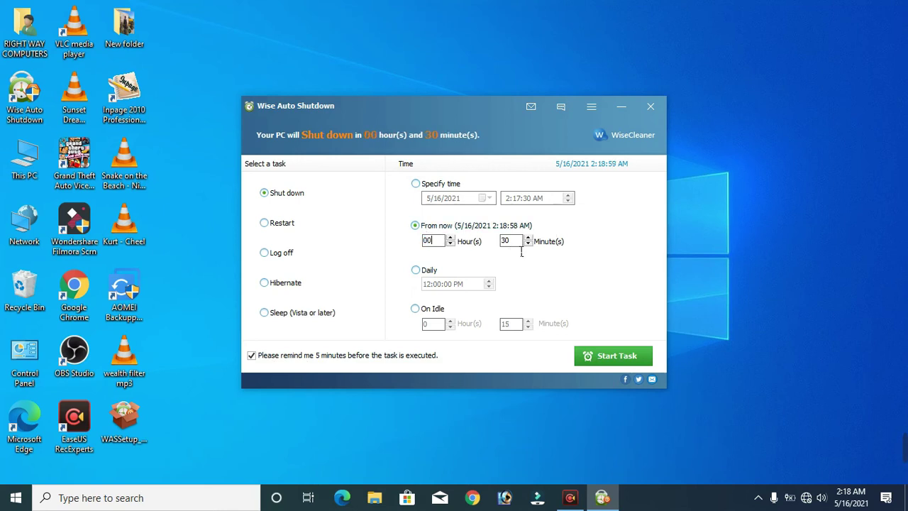
pyautogui.doubleClick(516, 243)
pyautogui.click(622, 363)
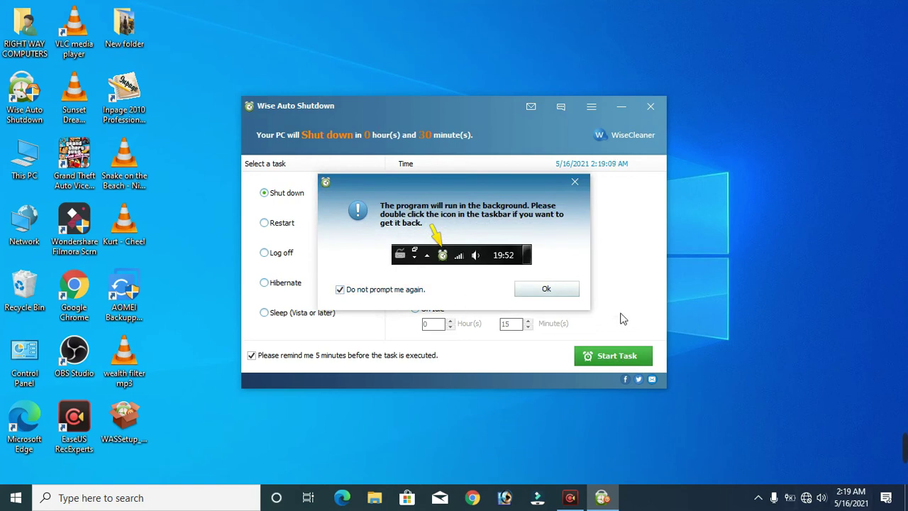
pyautogui.click(567, 290)
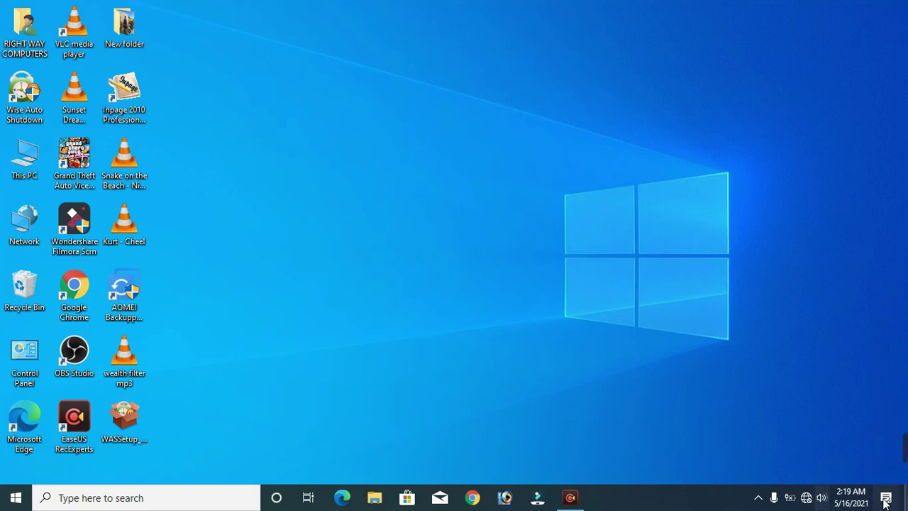
# - Reopen Wise Auto Shutdown from its background icon twice to check the remaining time, closing its window each time
pyautogui.click(758, 497)
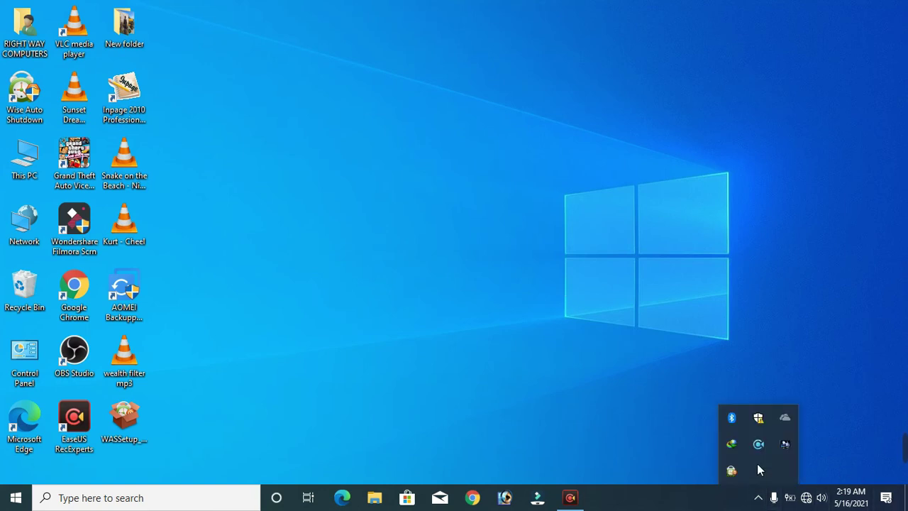
pyautogui.click(732, 471)
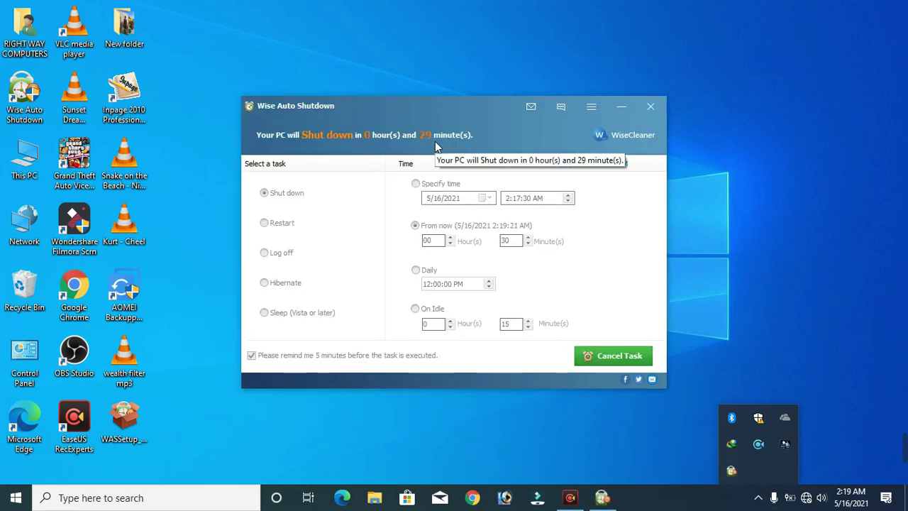
pyautogui.click(651, 107)
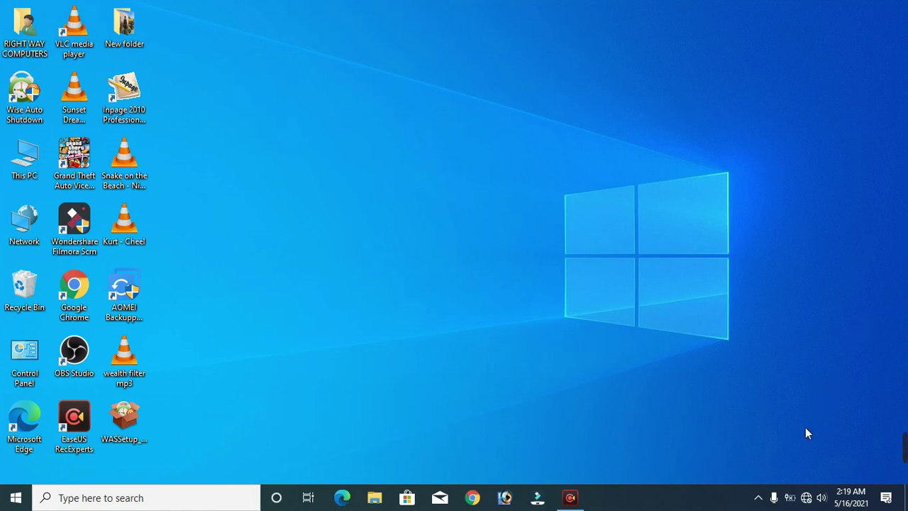
pyautogui.click(758, 497)
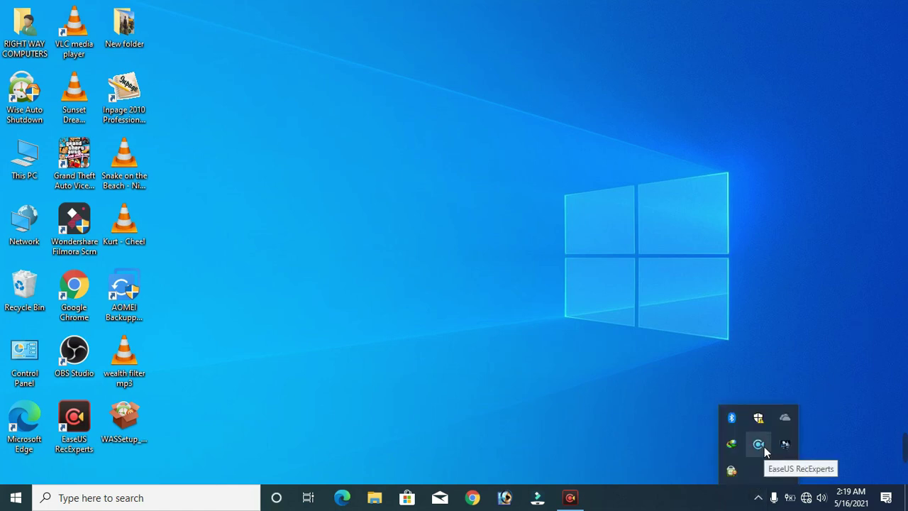
pyautogui.click(731, 471)
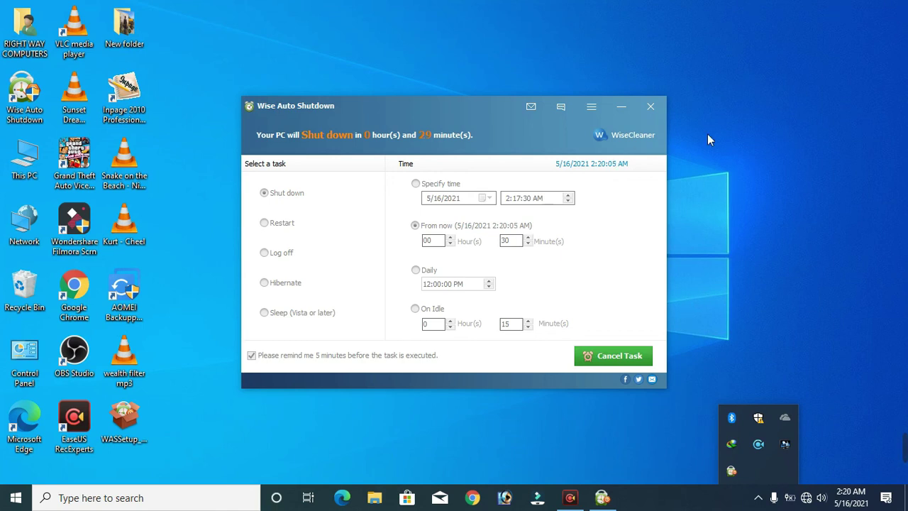
pyautogui.click(649, 106)
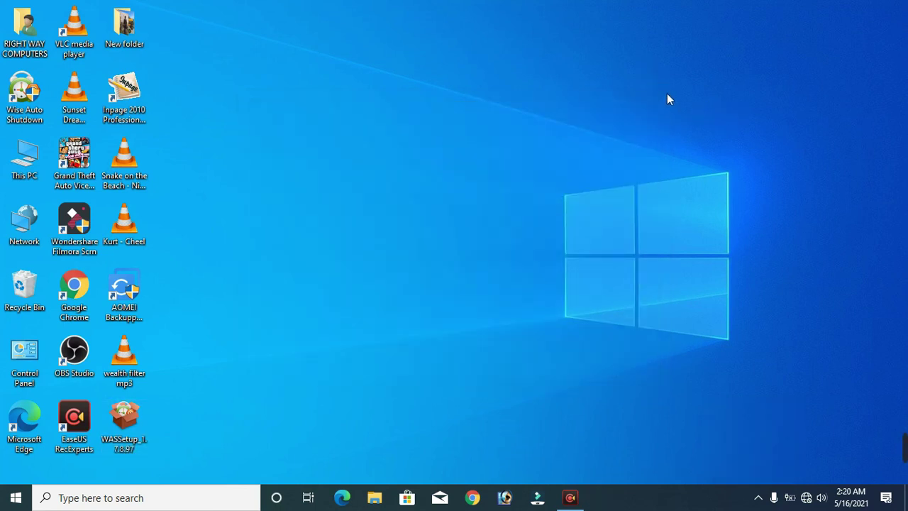